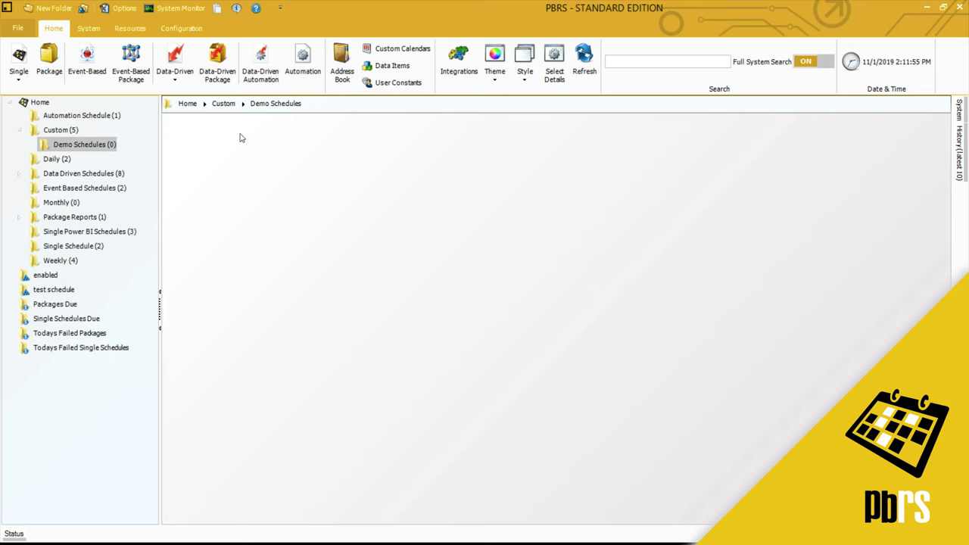
Start a Power BI data-driven schedule using the SQL-RD Samples DSN and its Suppliers table.
click(176, 80)
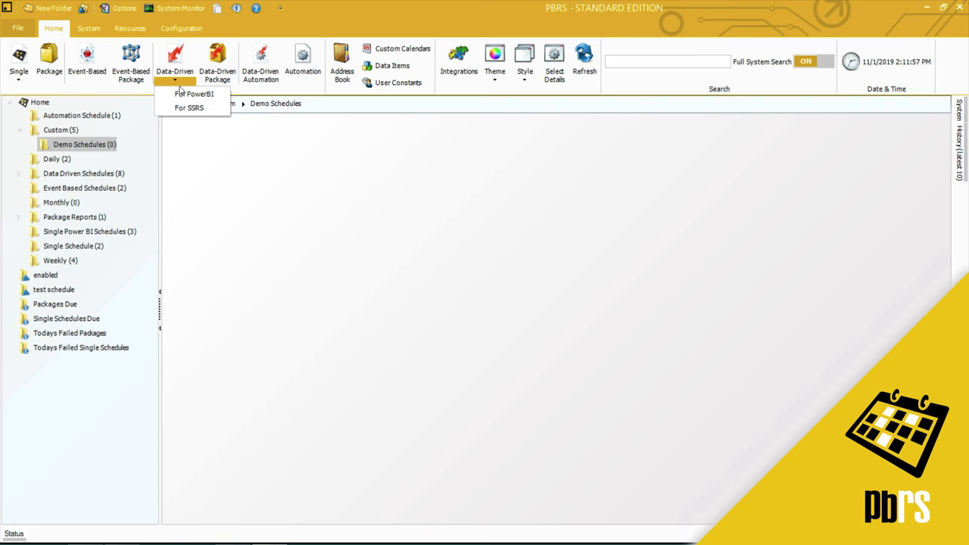
click(182, 97)
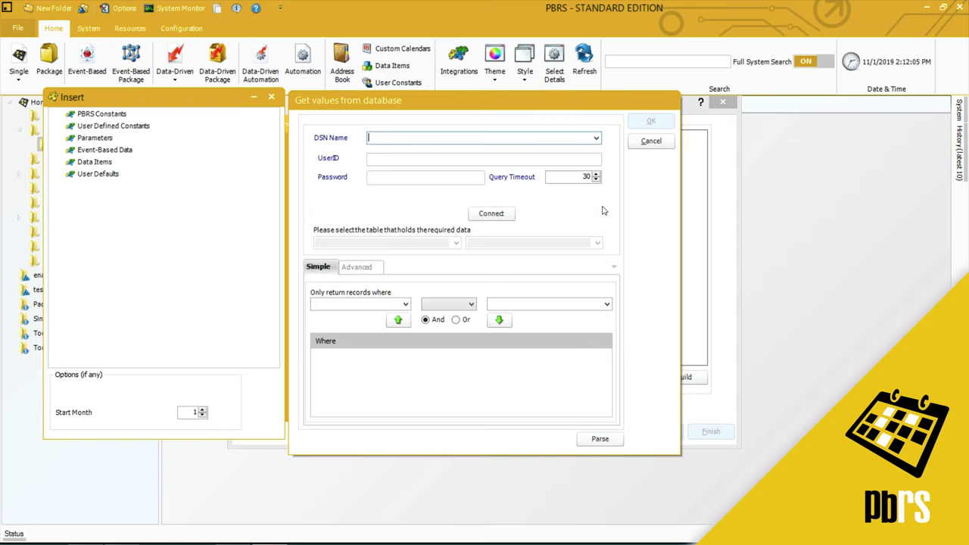
click(597, 139)
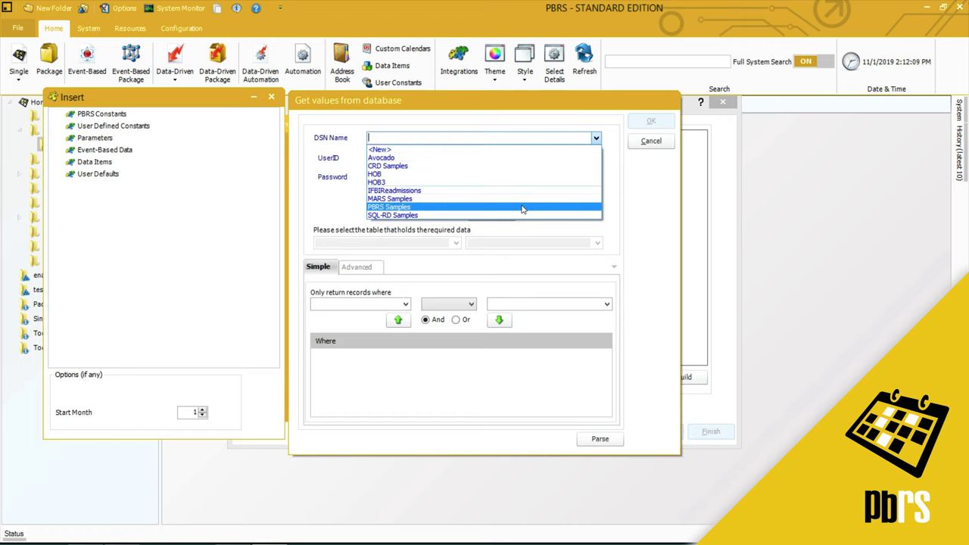
click(521, 215)
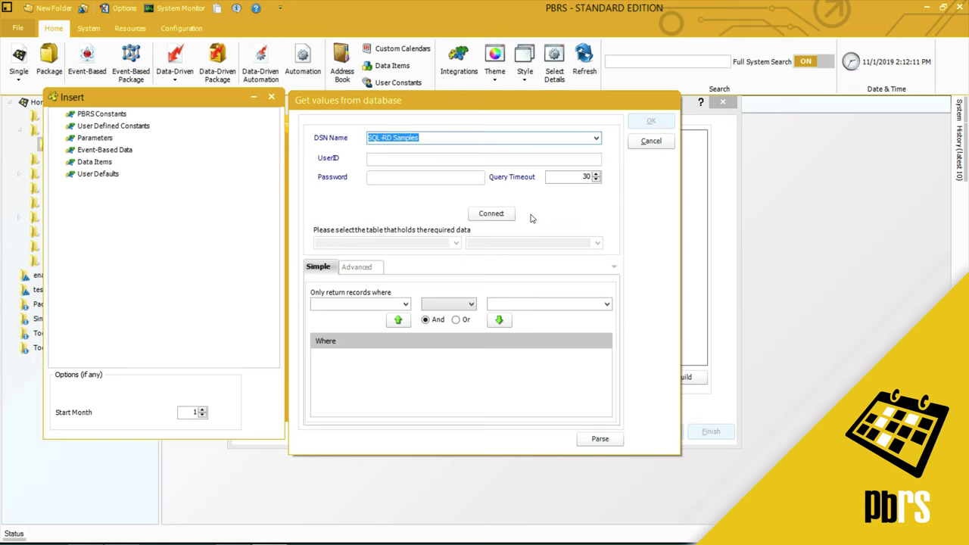
click(499, 217)
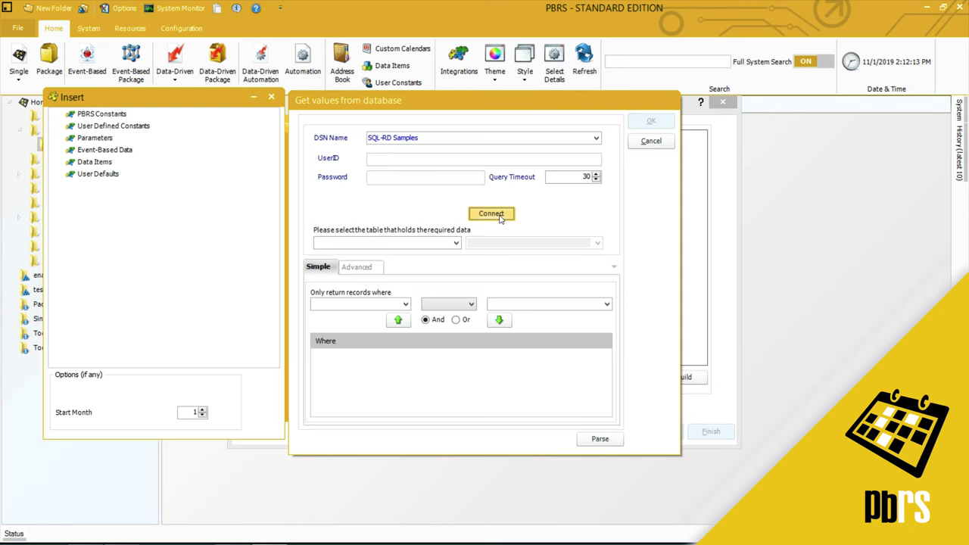
click(456, 243)
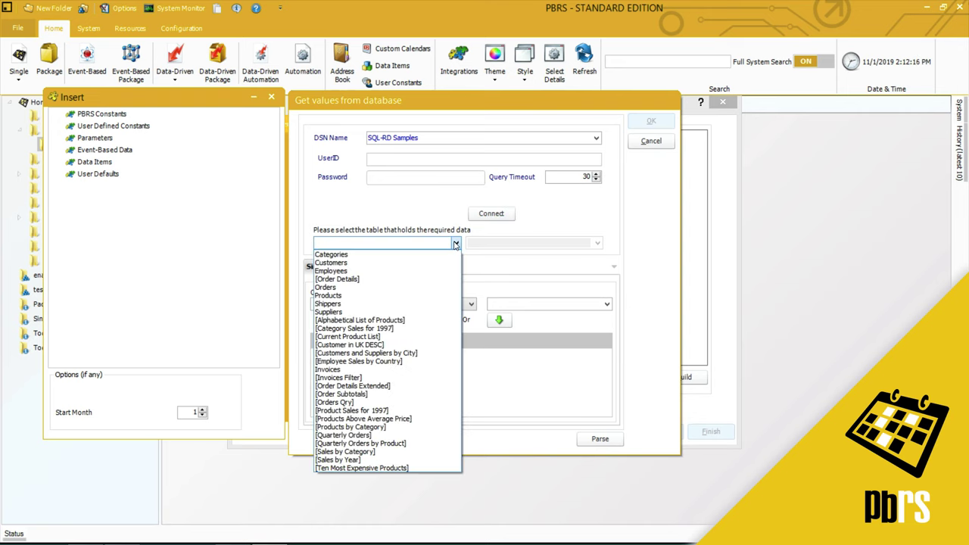
click(445, 312)
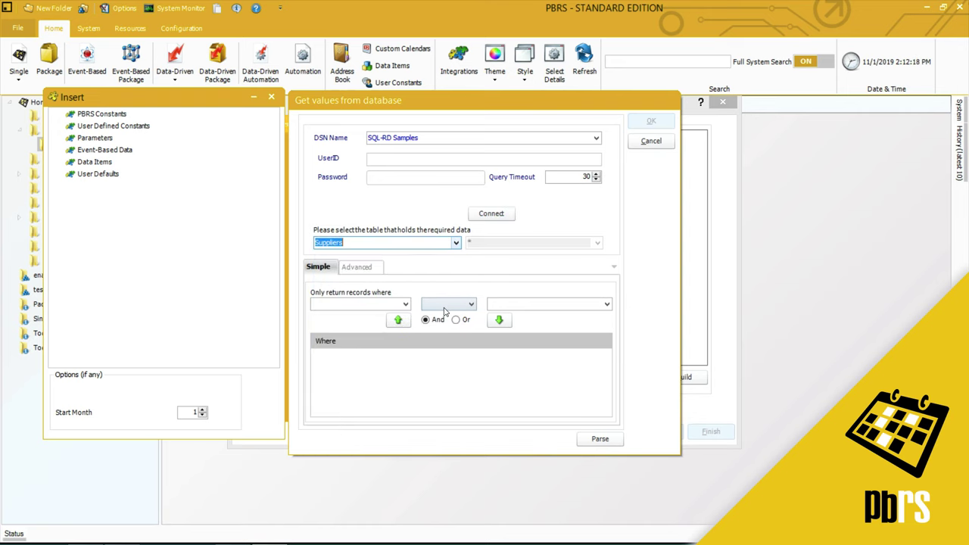
Add a Country = 'USA' condition, parse the query, and review the 4 returned records.
click(406, 304)
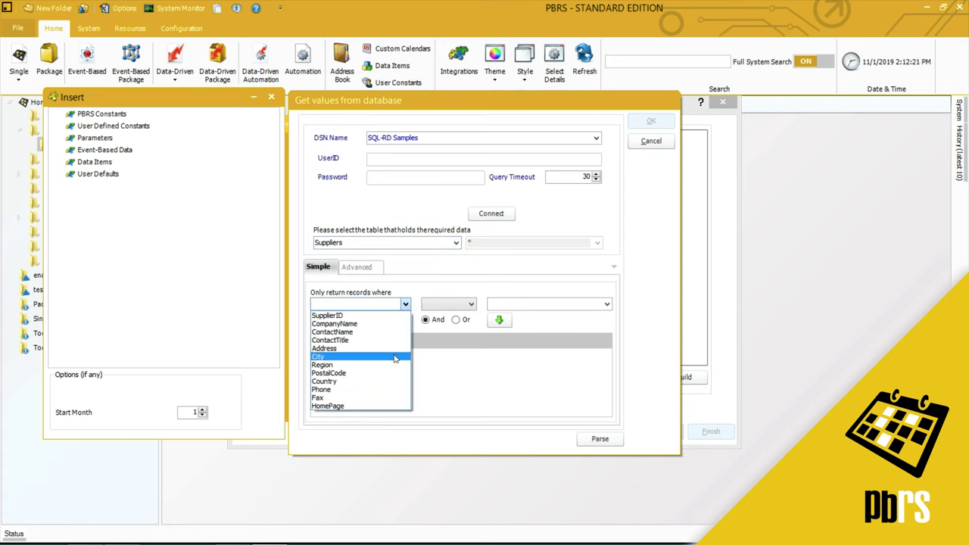
click(392, 382)
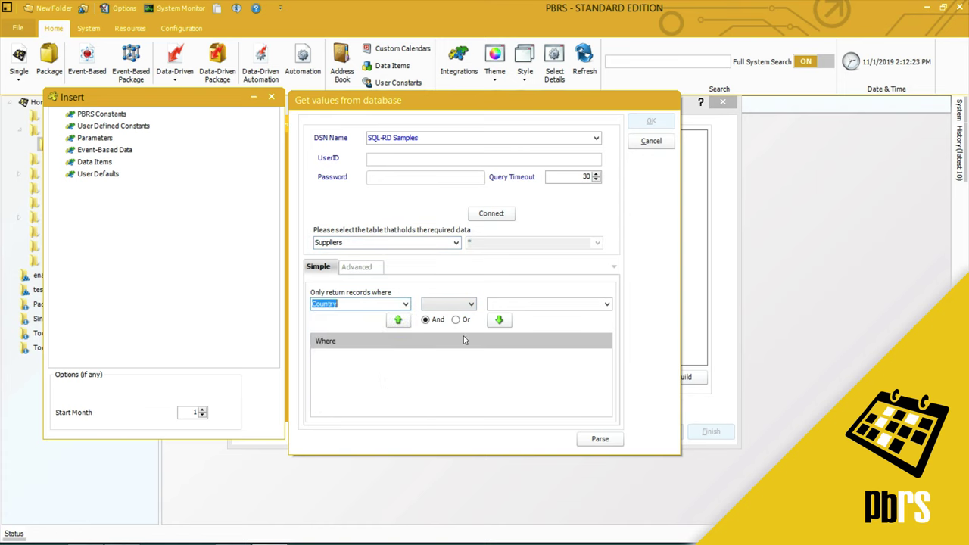
click(471, 305)
click(443, 315)
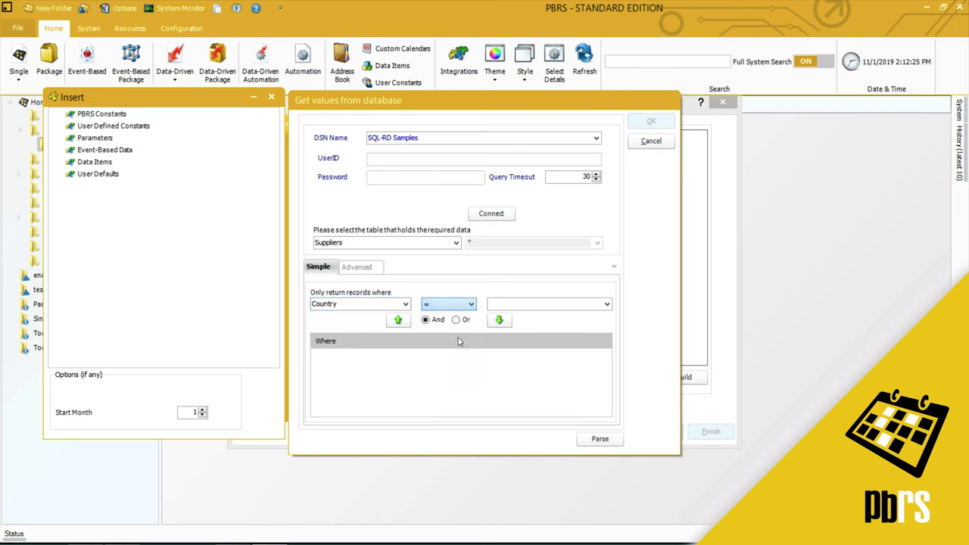
click(606, 304)
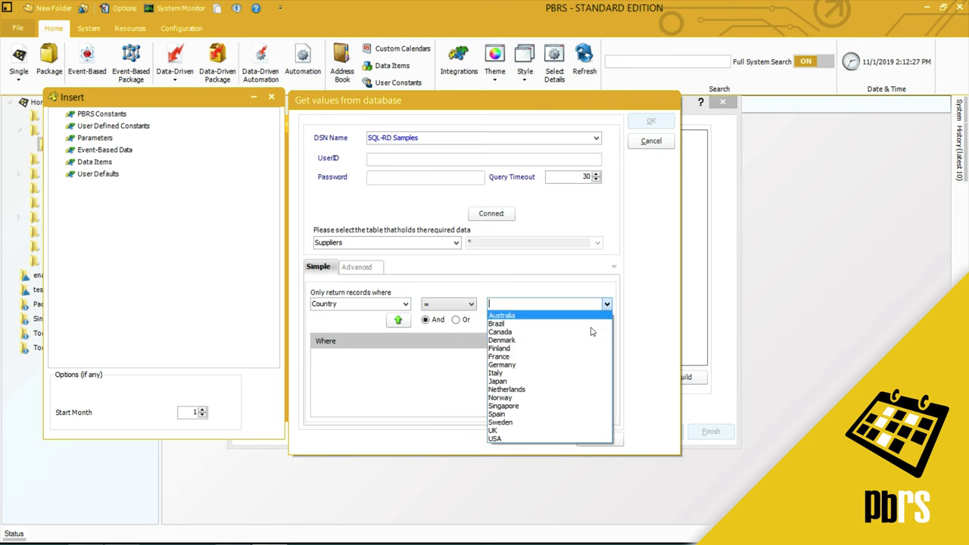
click(570, 440)
click(502, 322)
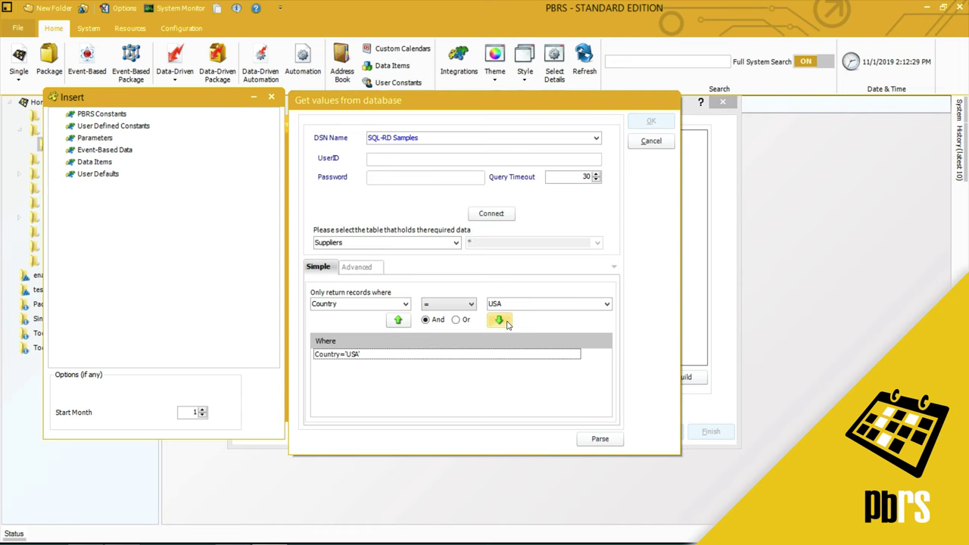
click(617, 441)
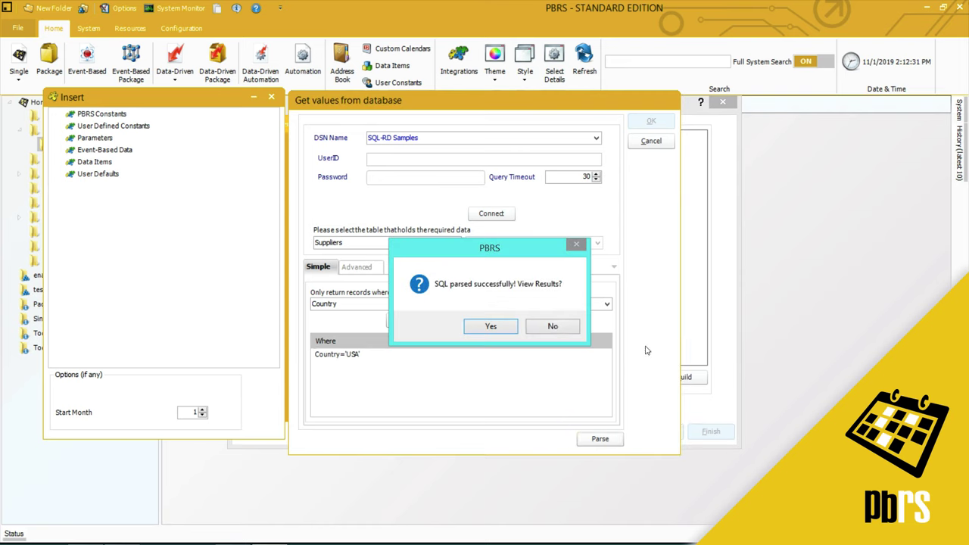
click(491, 327)
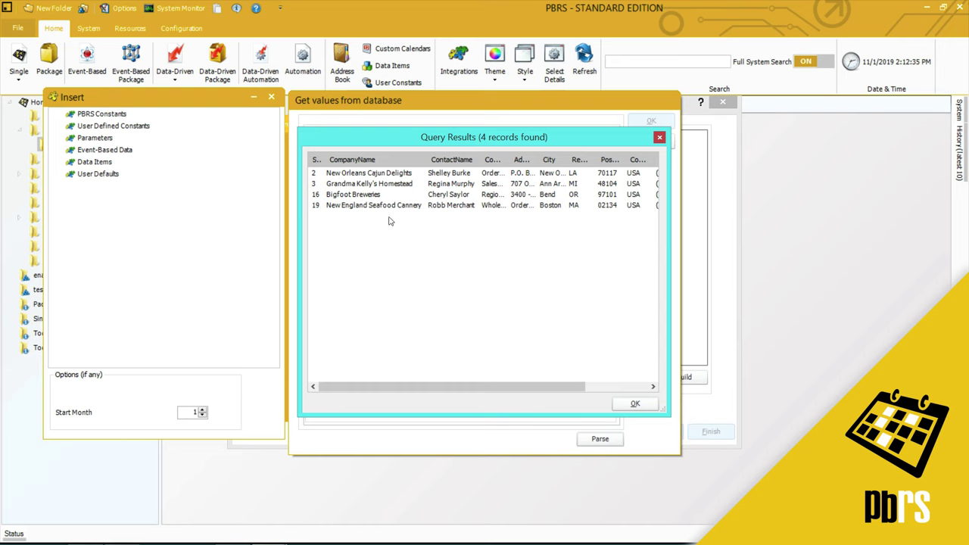
click(633, 404)
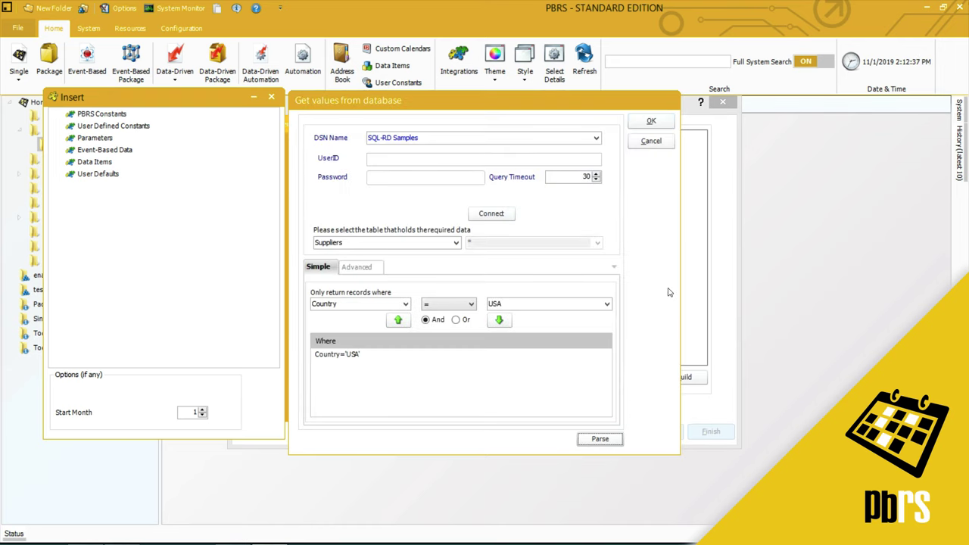
Accept the USA suppliers query, set SupplierID as the key column, and continue to General.
click(649, 123)
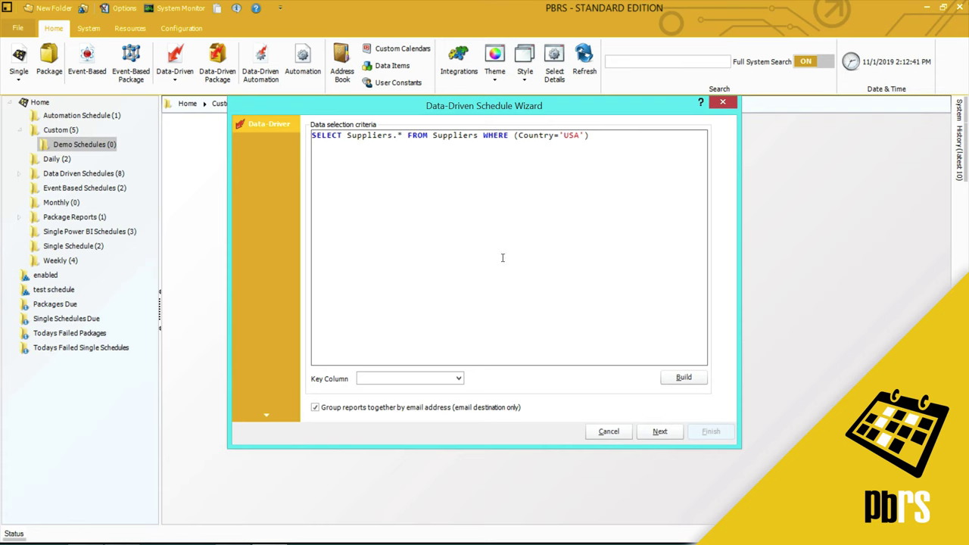
click(458, 379)
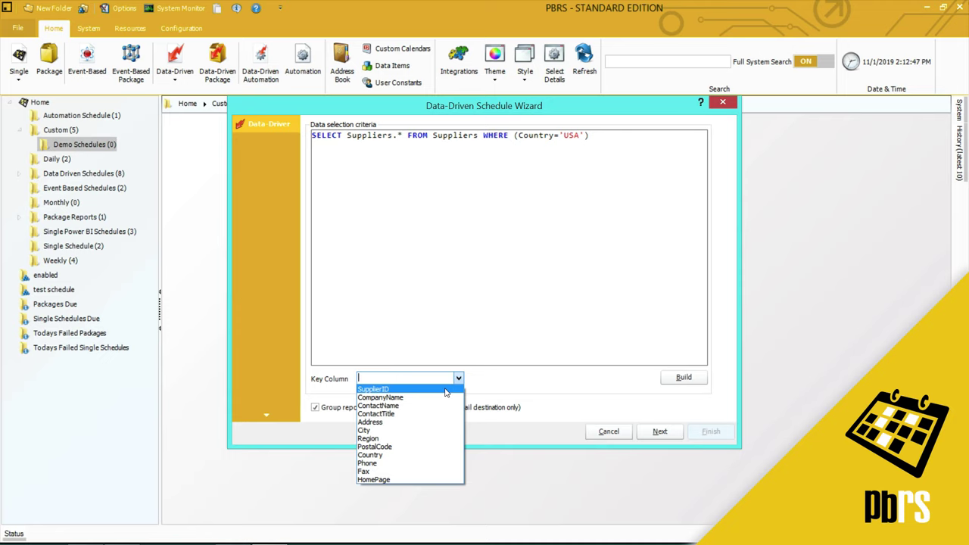
click(446, 390)
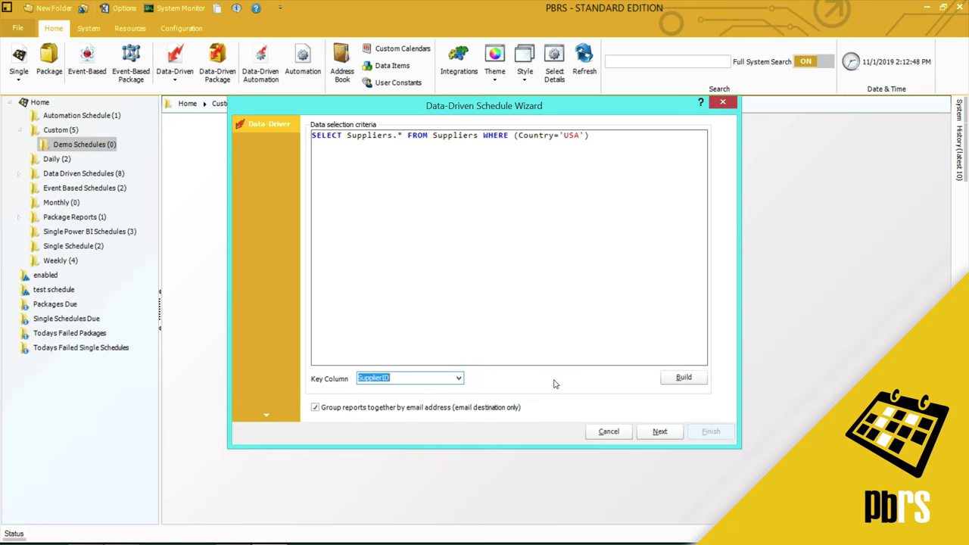
click(659, 432)
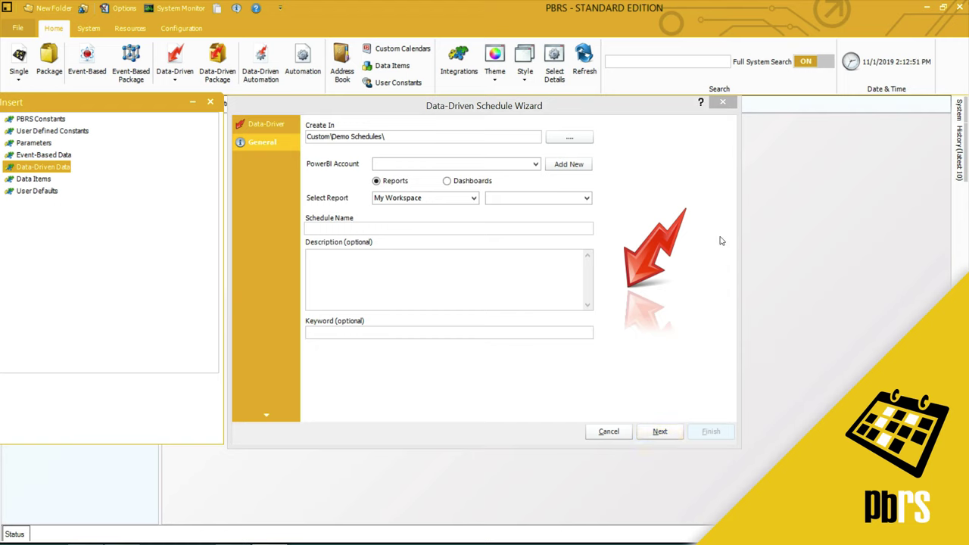
Select the Power BI account and Supplier Quality Analysis report, naming the schedule 'Supplier Quality Analysis Daily'.
click(535, 165)
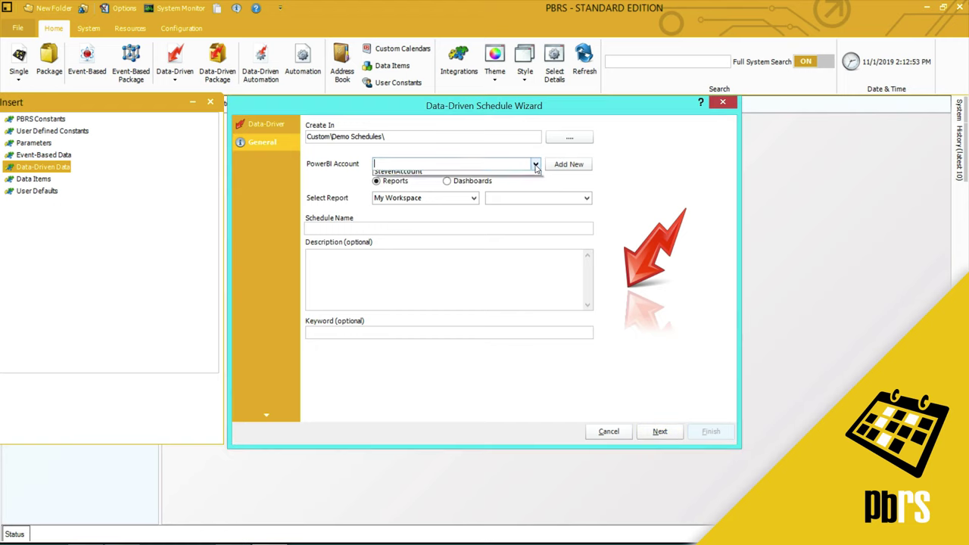
click(528, 184)
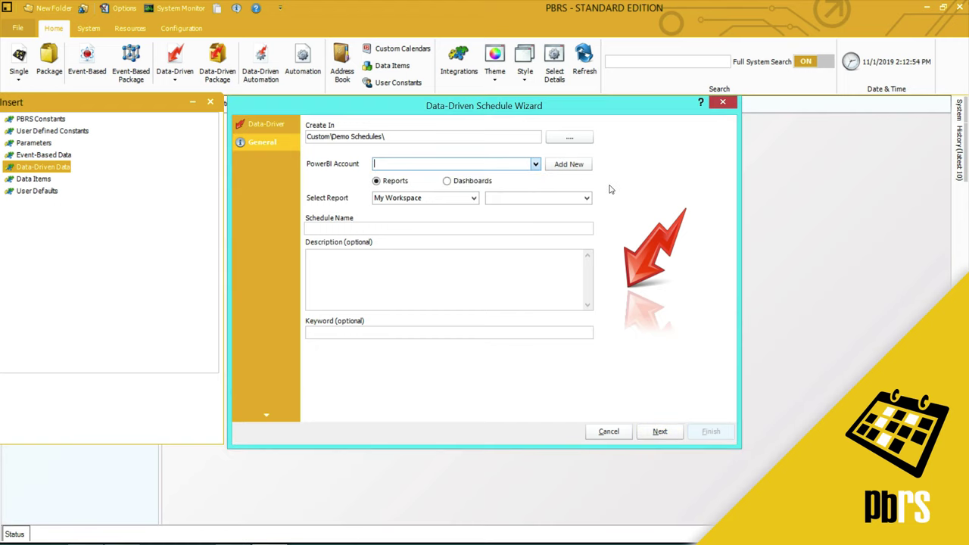
click(586, 198)
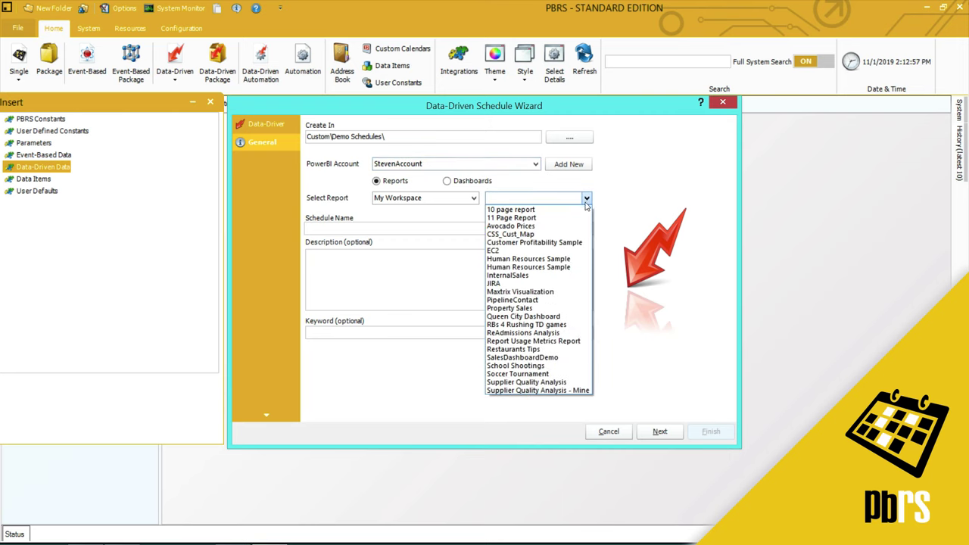
click(564, 383)
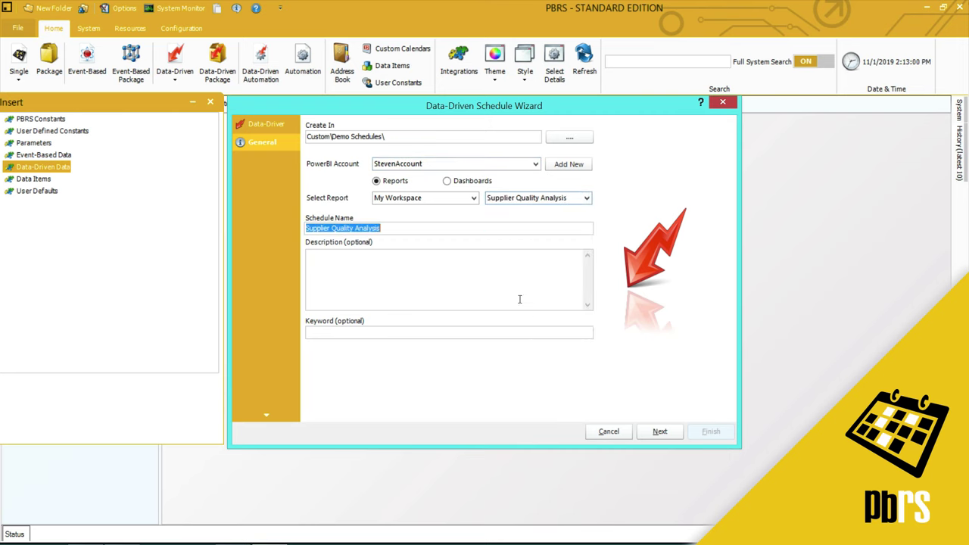
click(399, 227)
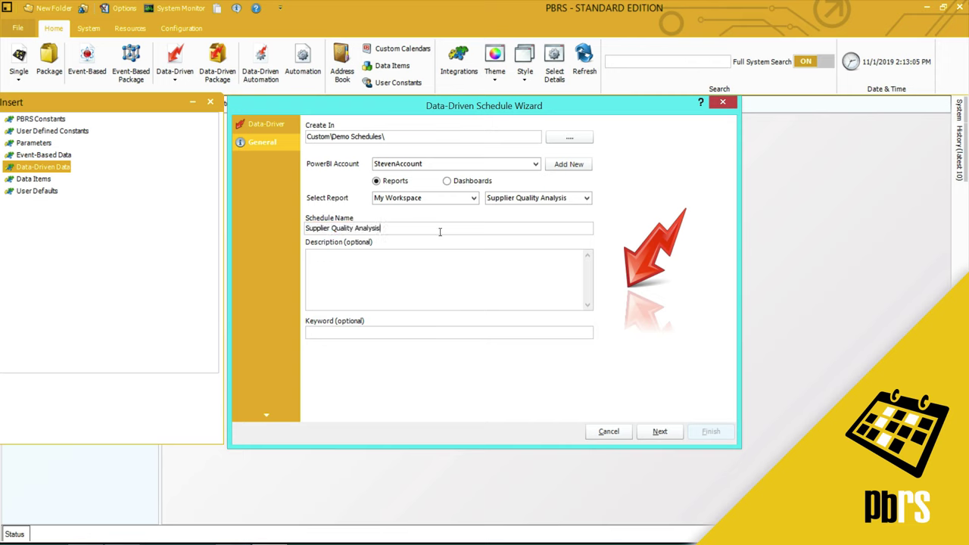
text(Daily)
Schedule the report to run daily, every 1 day, at 7:00:00 PM.
click(659, 430)
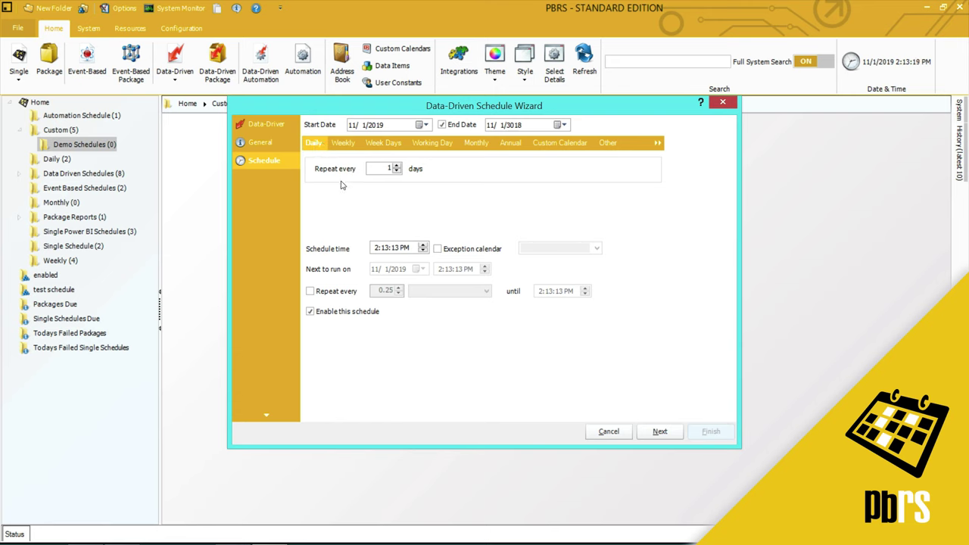
click(375, 249)
text(70000)
Leave the Report Settings page size at 800 by 1300 pixels and continue to Report Filters.
click(664, 431)
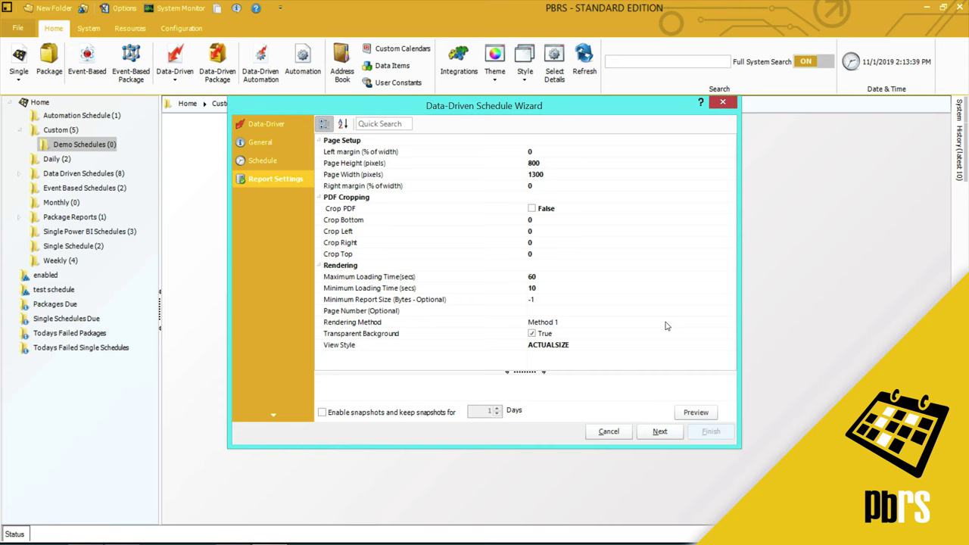
click(543, 175)
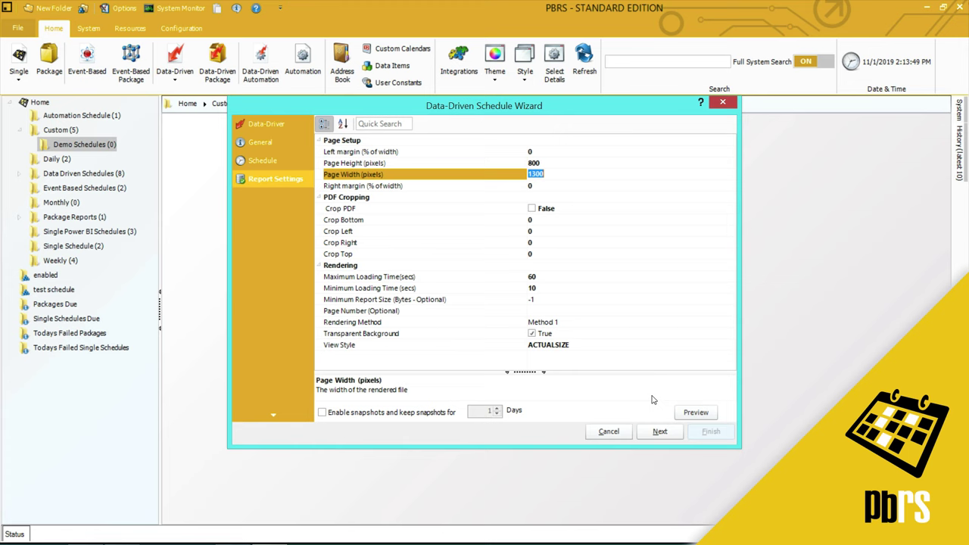
click(660, 432)
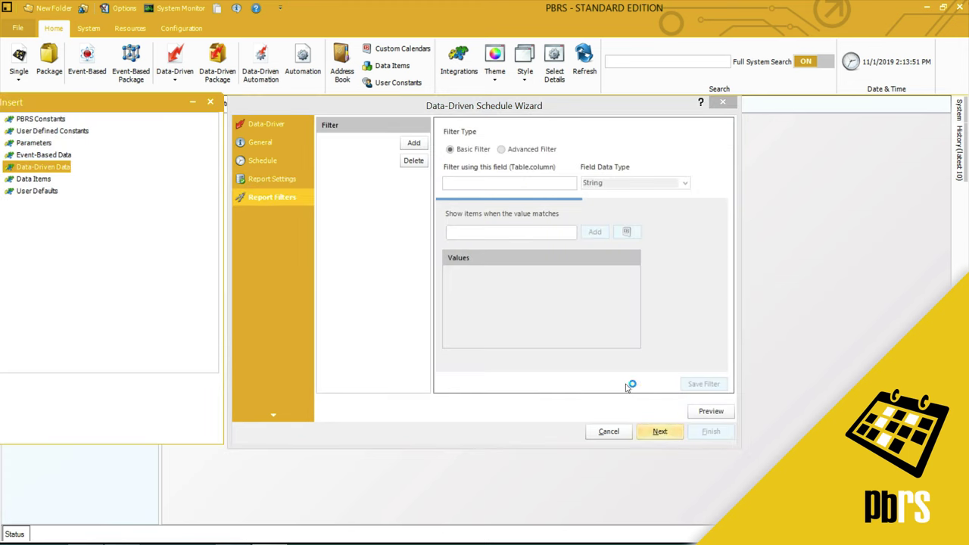
Add a new report filter on the field Suppliers.CompanyName.
click(384, 113)
drag(383, 113, 464, 113)
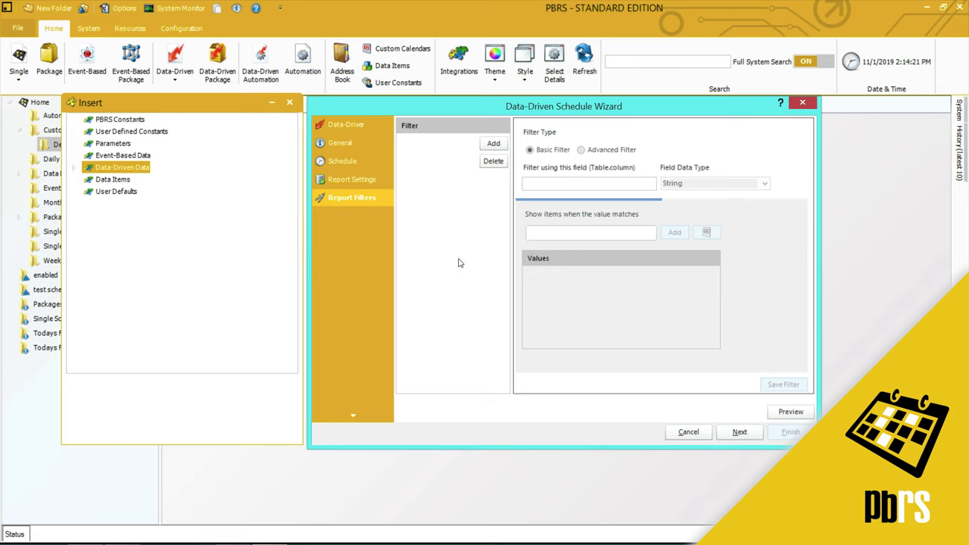
click(494, 143)
click(531, 181)
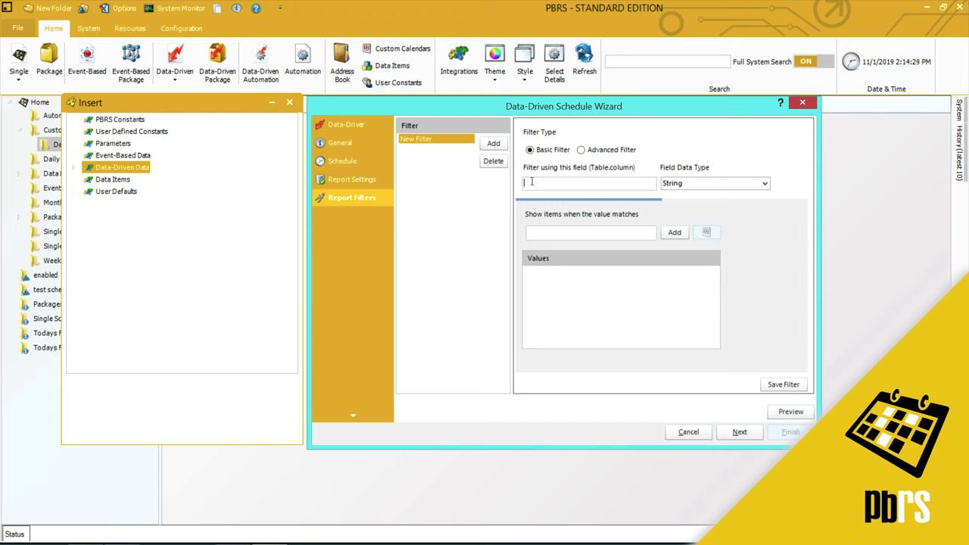
text(Supplier)
text(s.CompanyName)
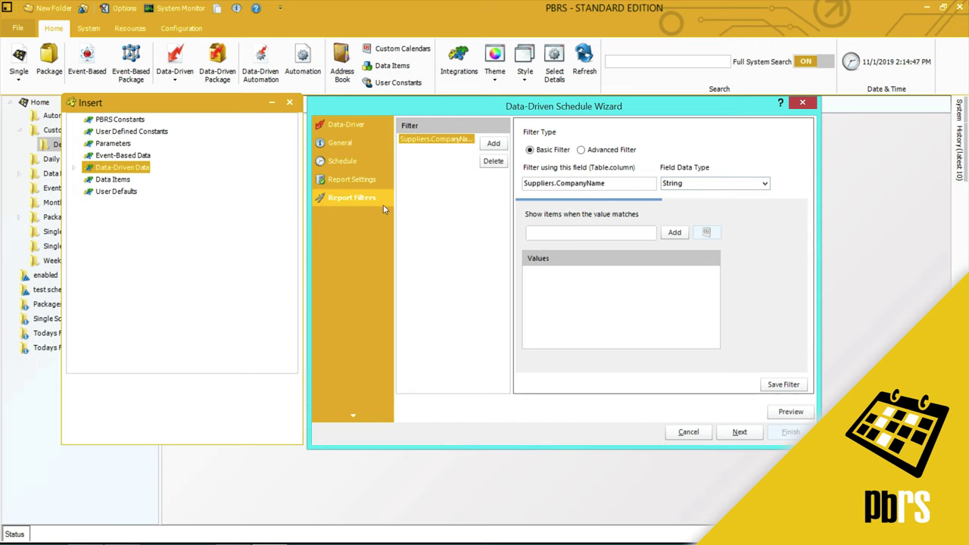
Match the filter to the data-driven CompanyName value, add it, and continue to Refresh Datasets.
click(76, 172)
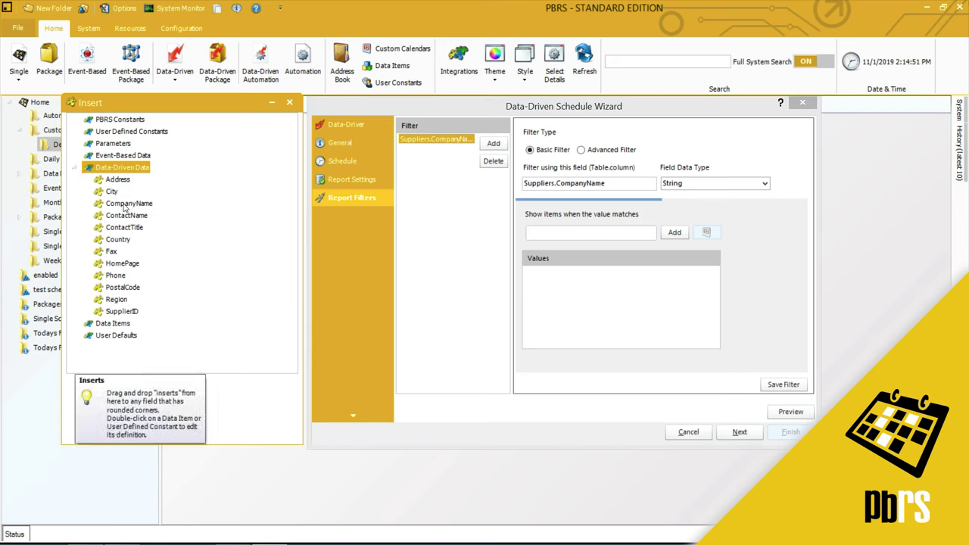
drag(127, 203, 542, 231)
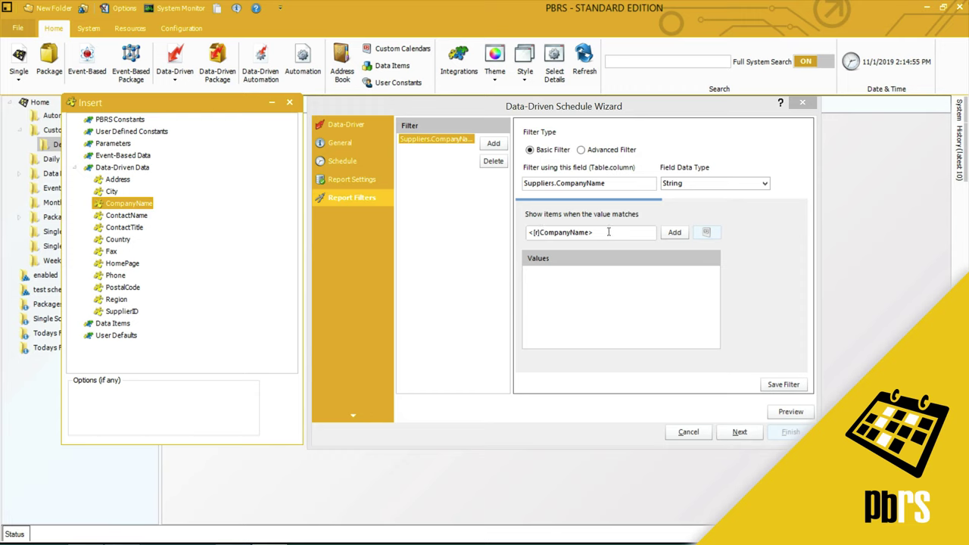
click(674, 232)
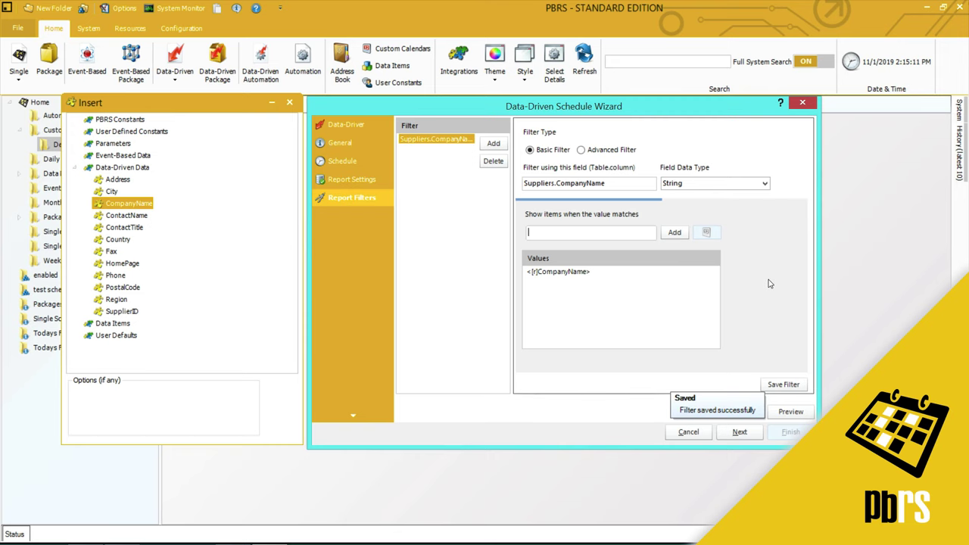
click(740, 434)
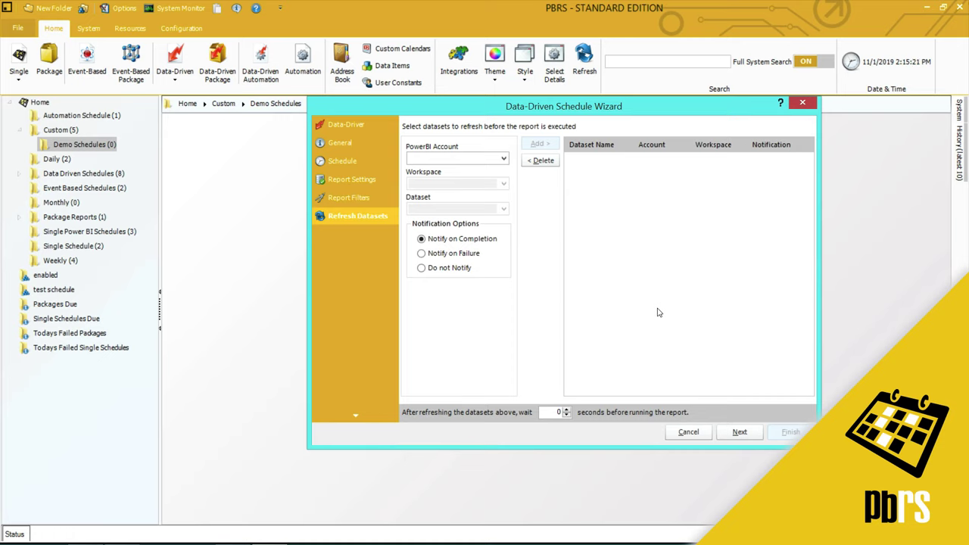
Skip Refresh Datasets and add a Disk destination on the Destinations page.
click(740, 432)
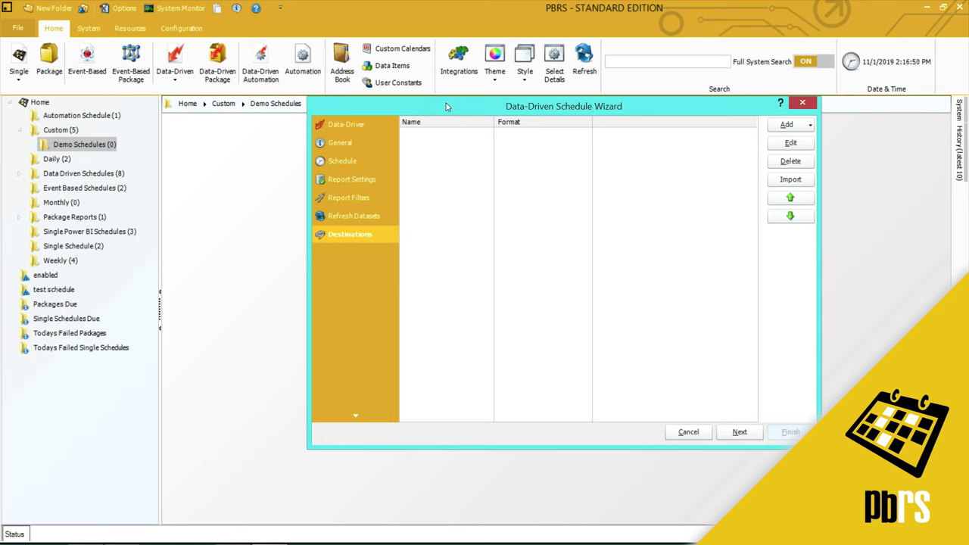
click(809, 125)
click(805, 163)
Set the disk folder path to Test PBRS Reports\<[r]CompanyName> for per-company output.
double_click(440, 378)
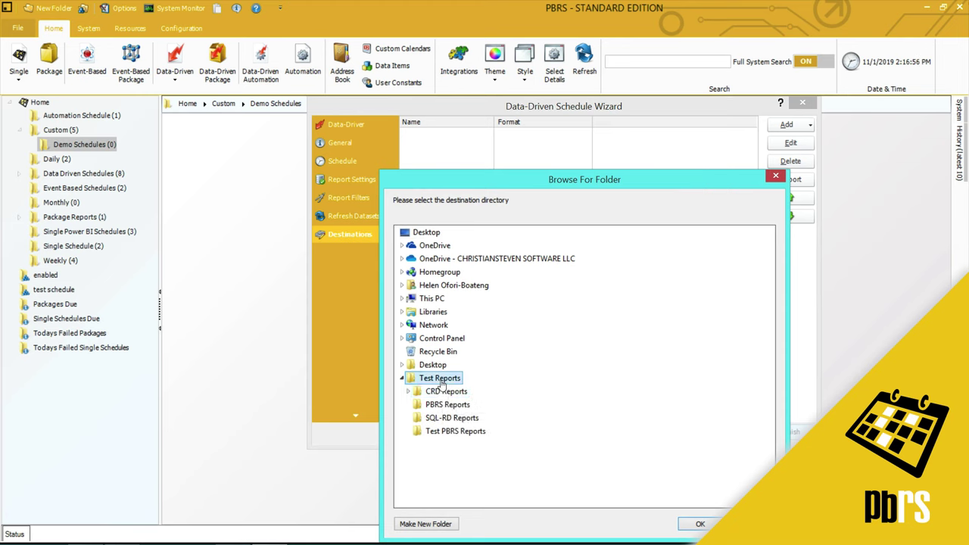
click(454, 430)
click(700, 524)
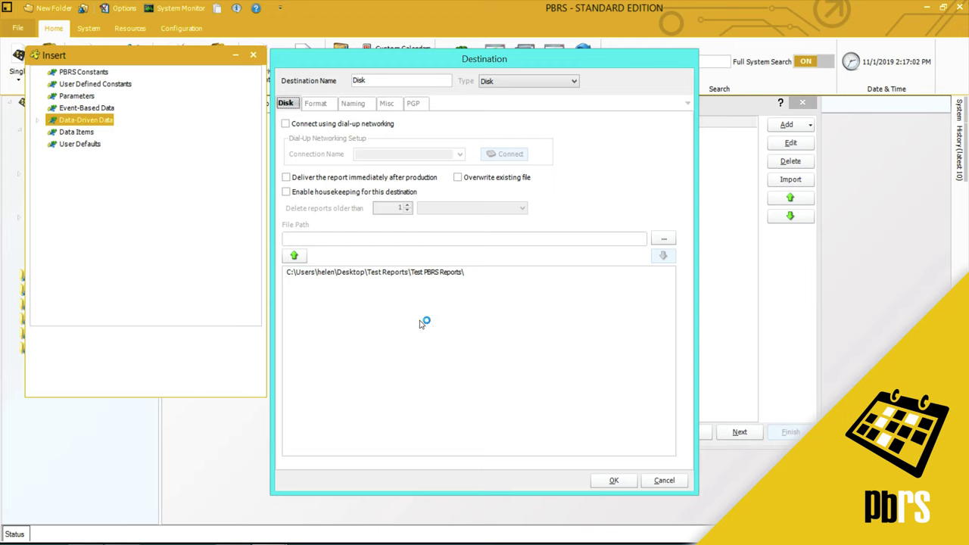
click(391, 272)
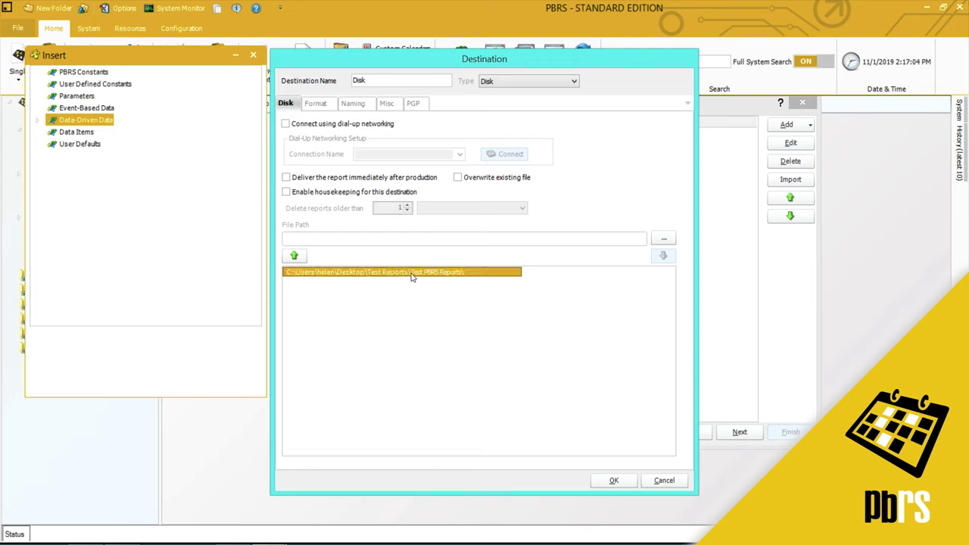
click(295, 256)
click(476, 240)
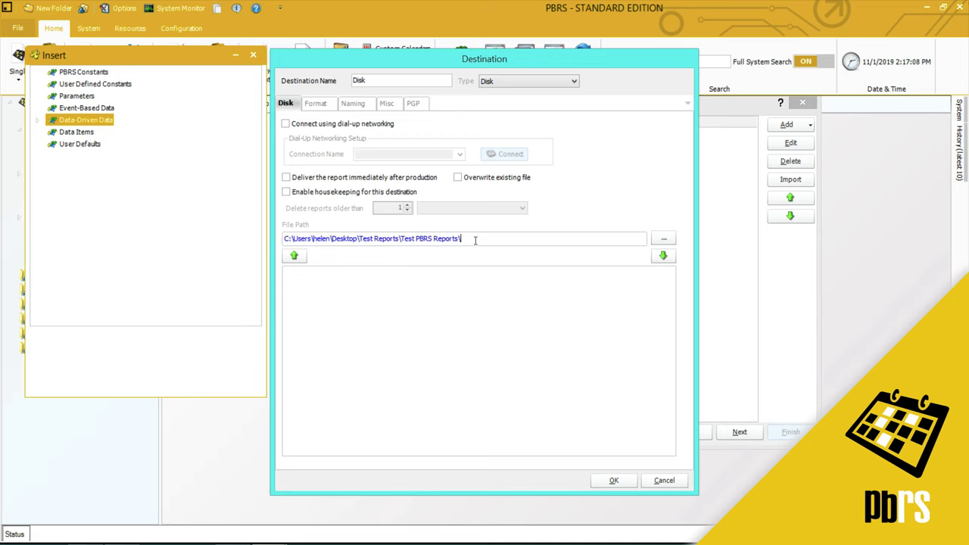
click(38, 121)
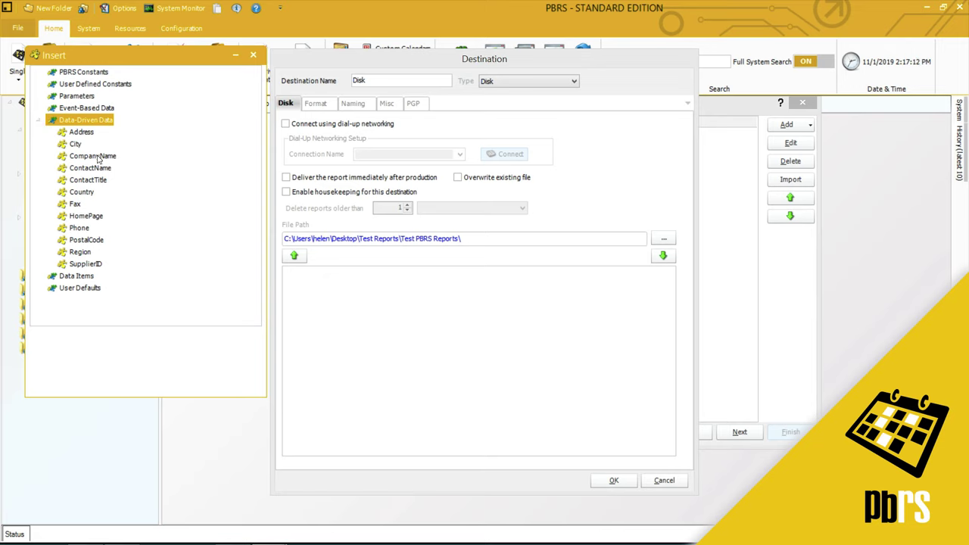
drag(97, 158, 467, 236)
click(531, 236)
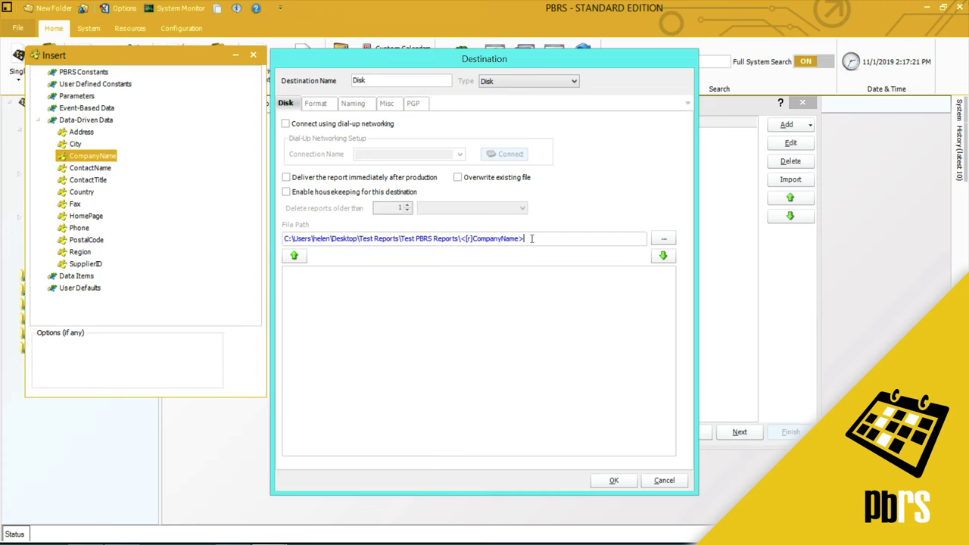
click(663, 256)
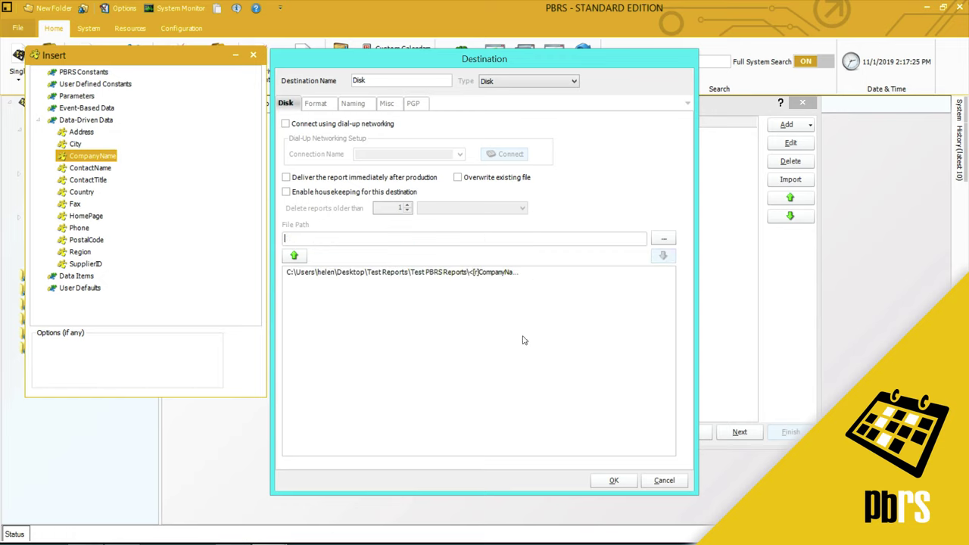
Set the destination's output format to Acrobat Format (*.pdf).
click(318, 102)
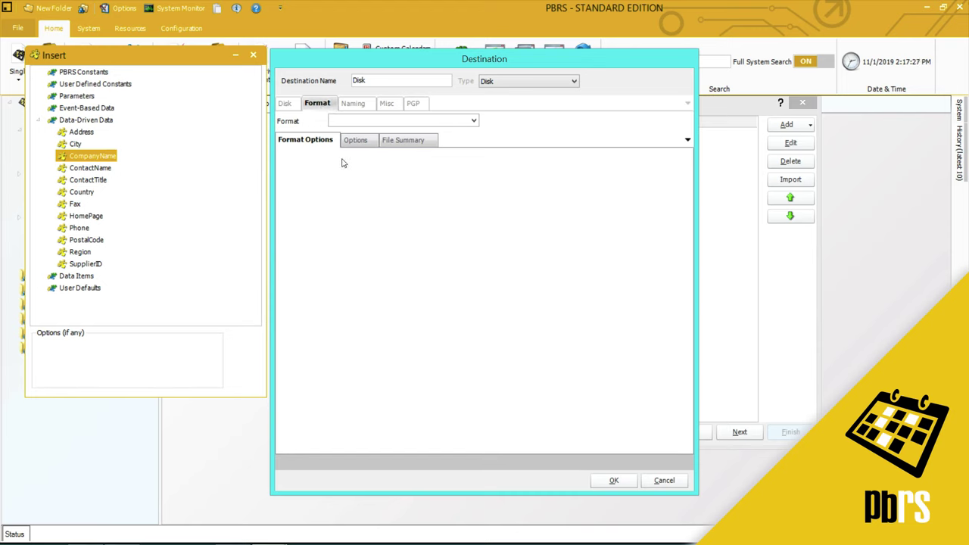
click(474, 121)
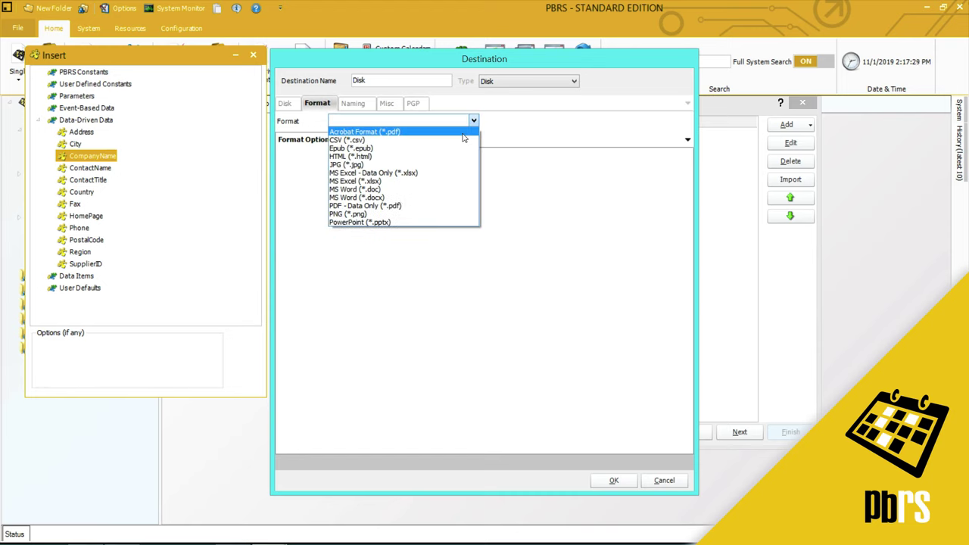
click(460, 133)
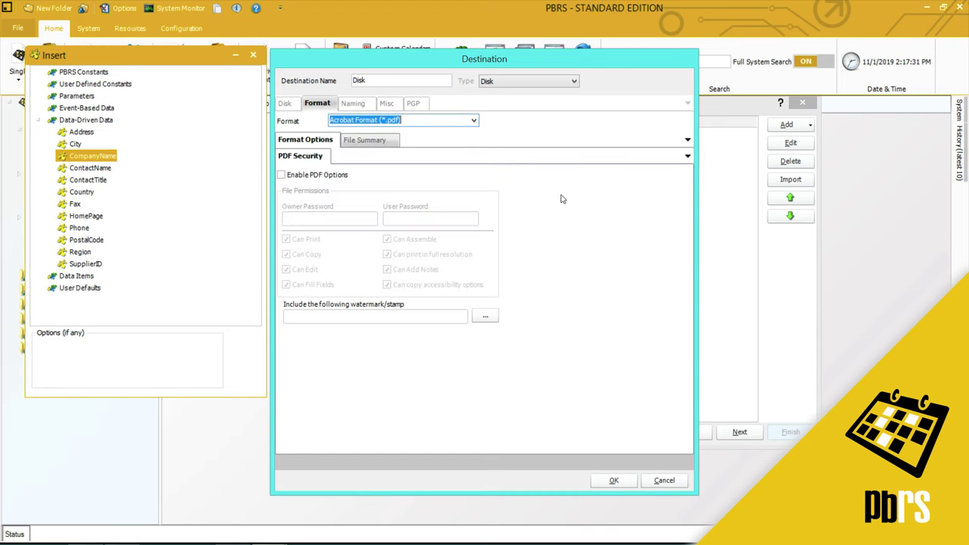
Confirm the disk destination, skip Exception Handling and Custom Tasks, and finish the wizard.
click(613, 480)
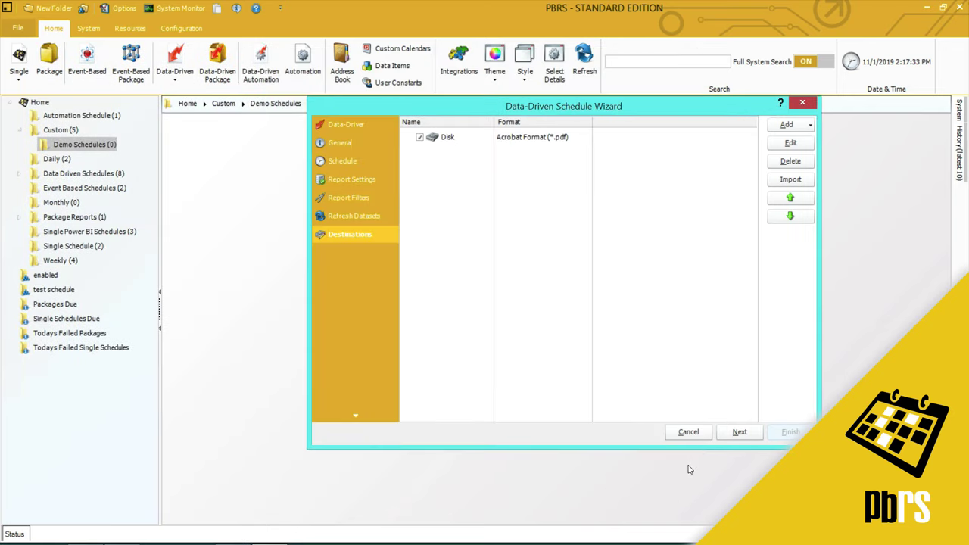
click(739, 436)
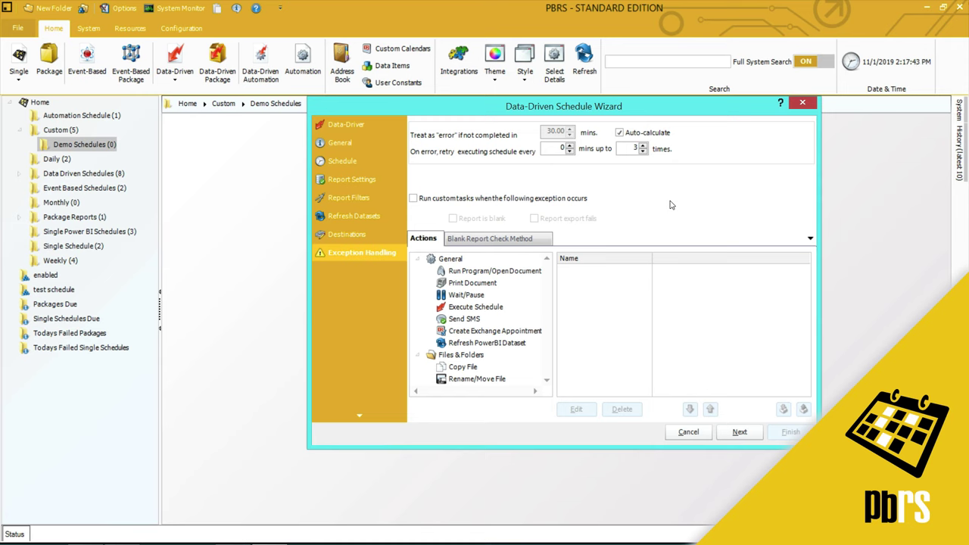
click(740, 433)
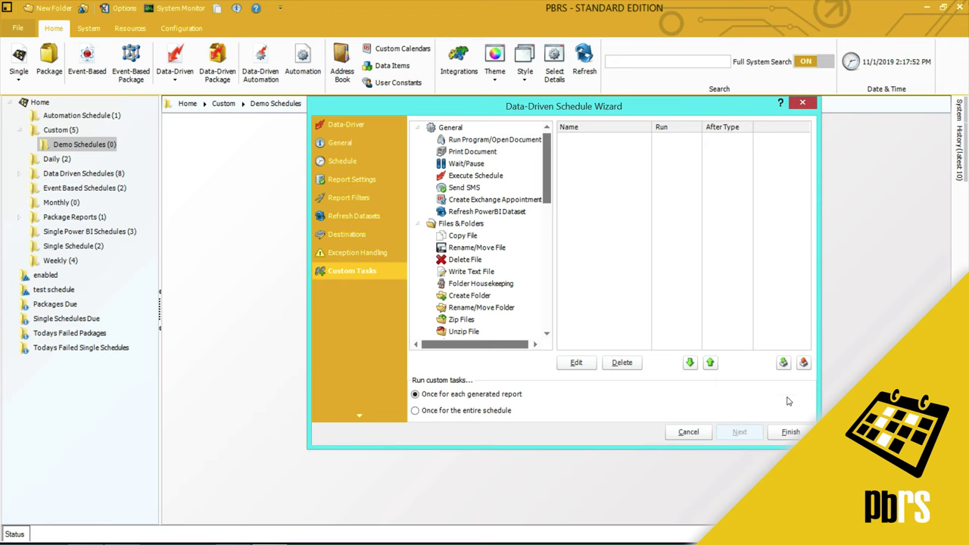
click(793, 433)
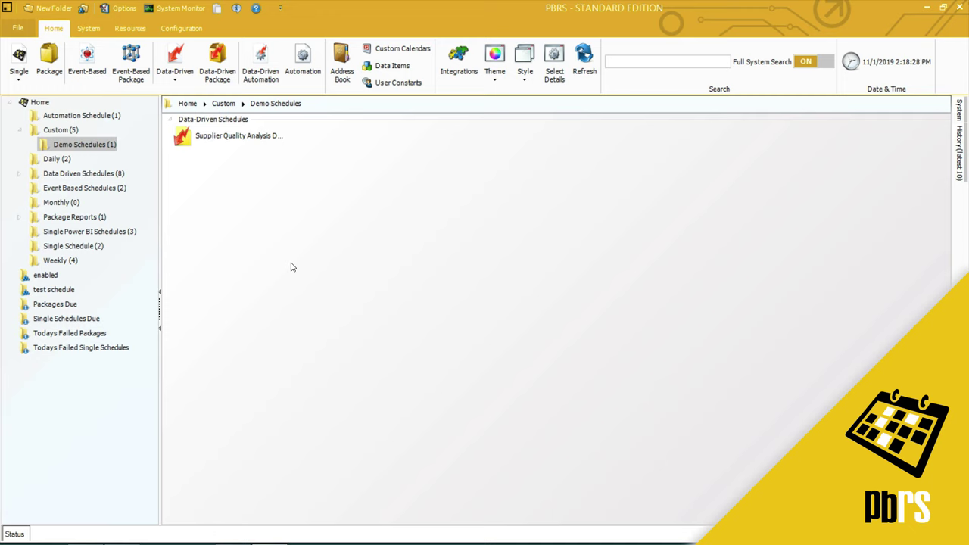
Execute the Supplier Quality Analysis Daily schedule from Demo Schedules immediately.
click(256, 144)
right_click(256, 144)
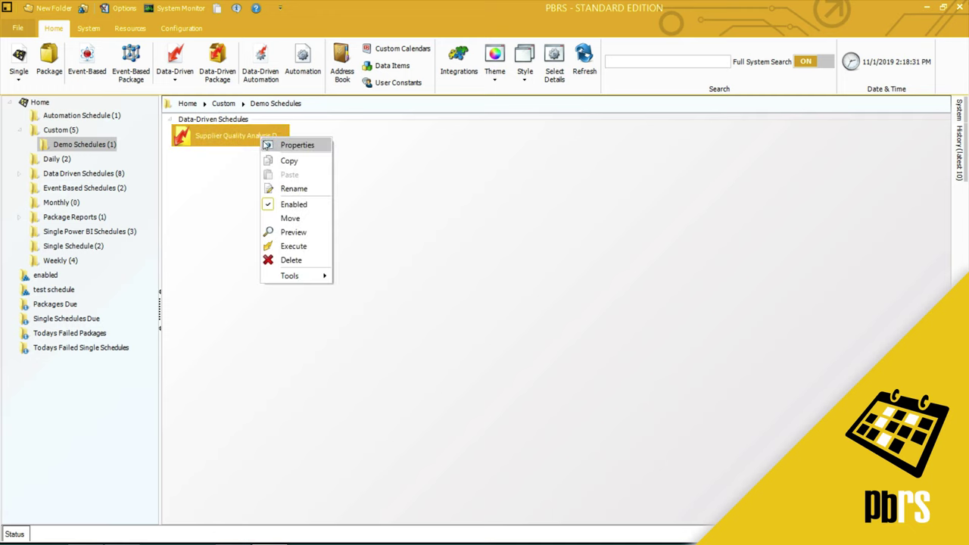
click(316, 248)
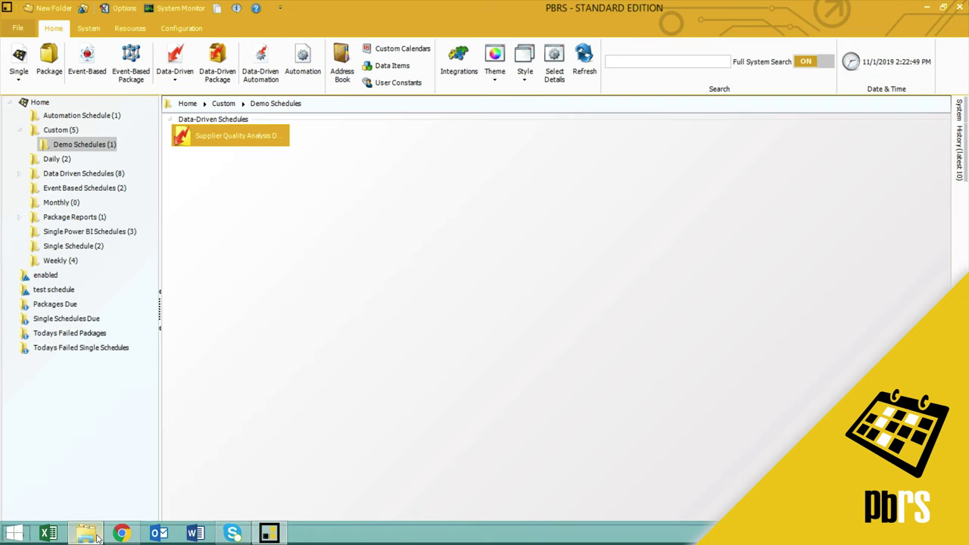
Review the four company folders in Test PBRS Reports and open Bigfoot Breweries' 16.pdf report.
click(86, 538)
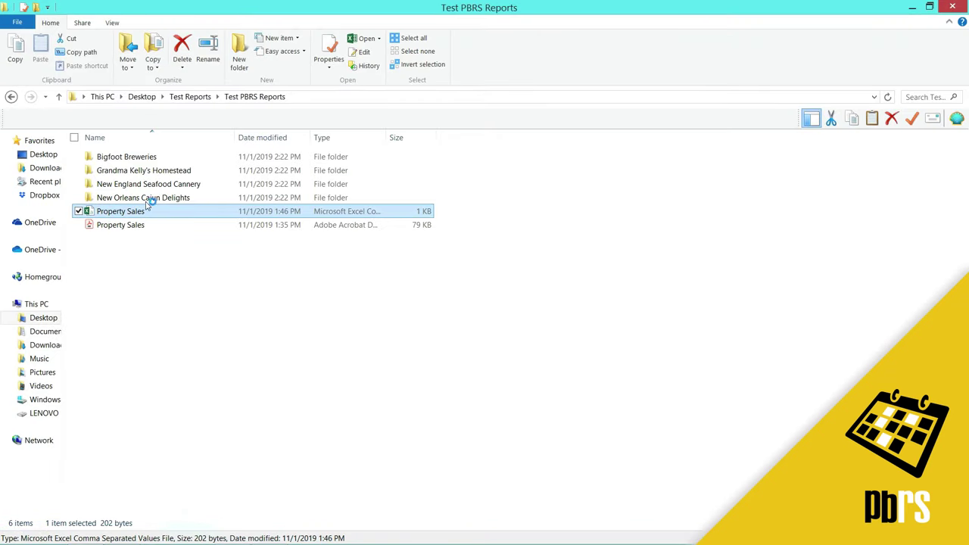
click(183, 159)
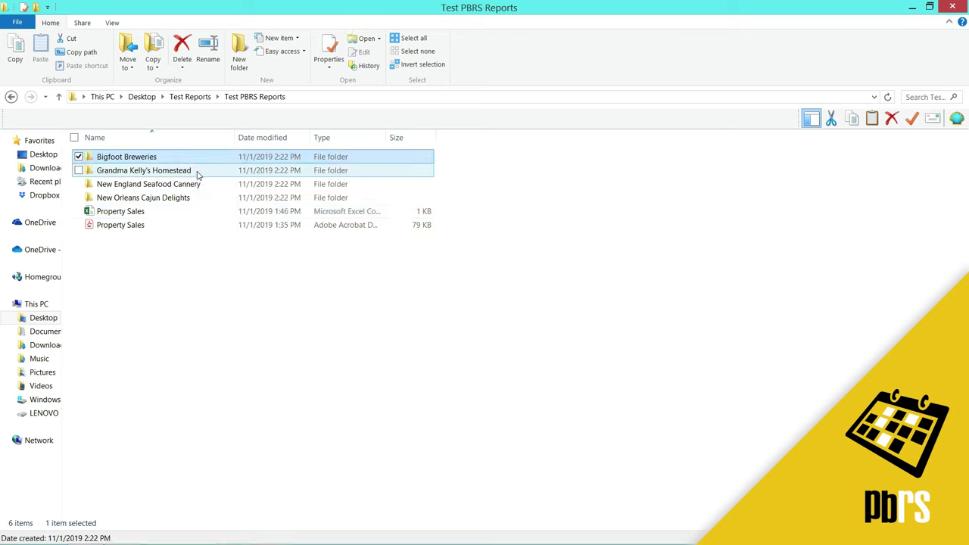
click(197, 173)
click(210, 187)
click(201, 198)
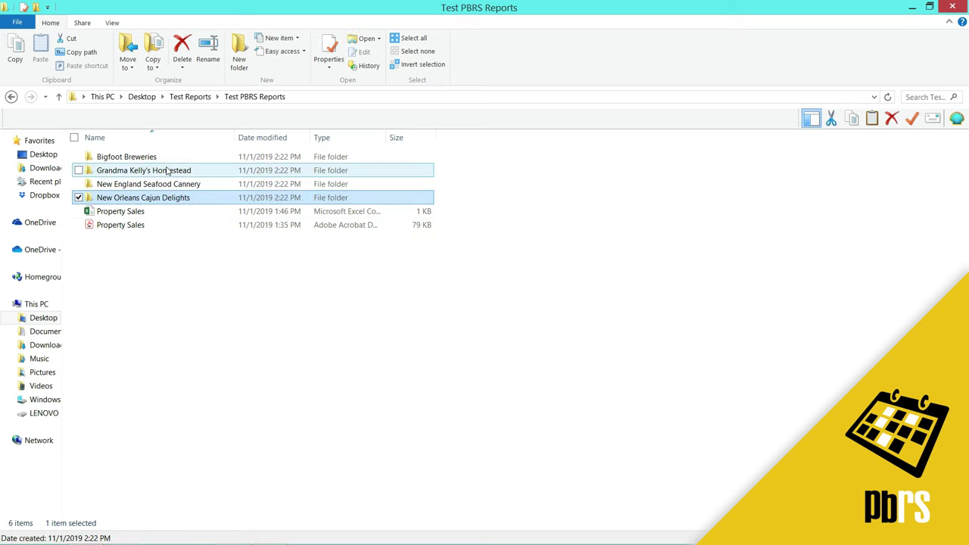
double_click(167, 162)
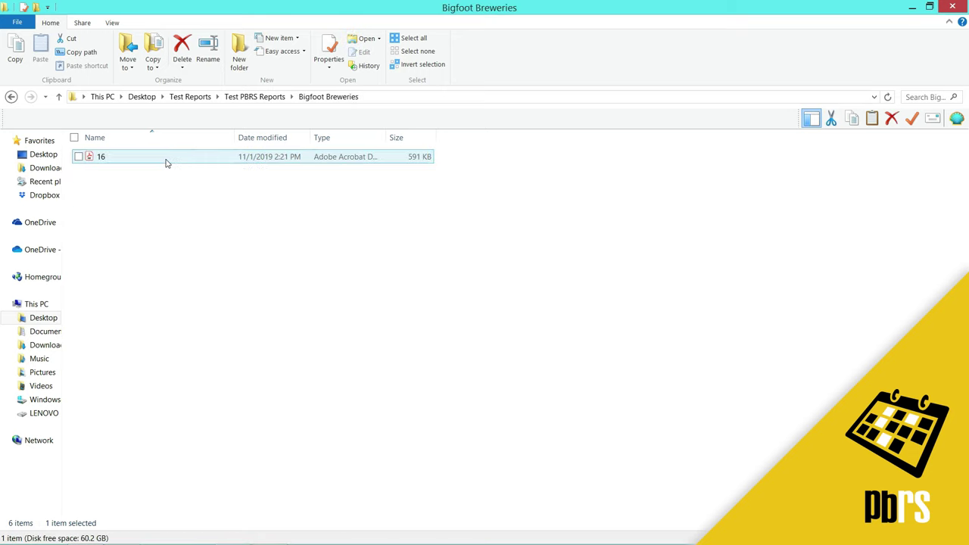
double_click(121, 159)
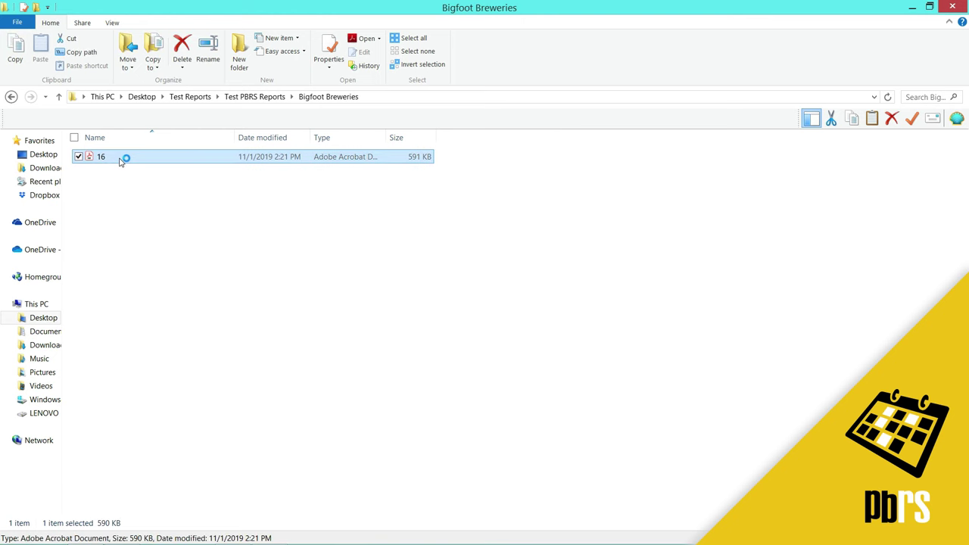